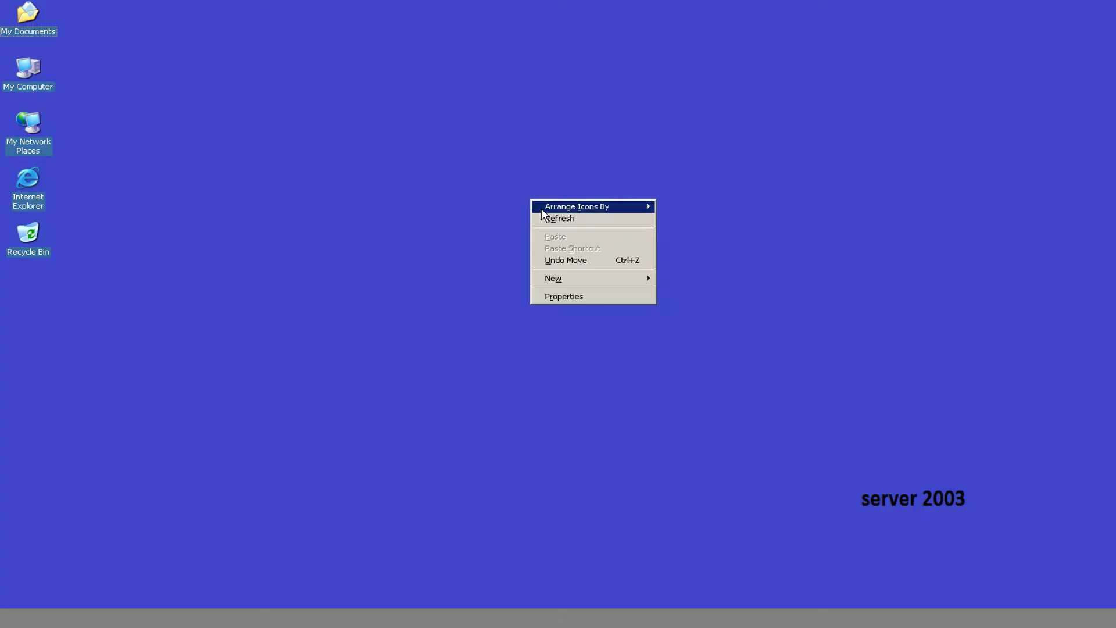
# Refresh the desktop several times from its right-click menu.
pyautogui.click(521, 204)
pyautogui.rightClick(508, 199)
pyautogui.click(534, 218)
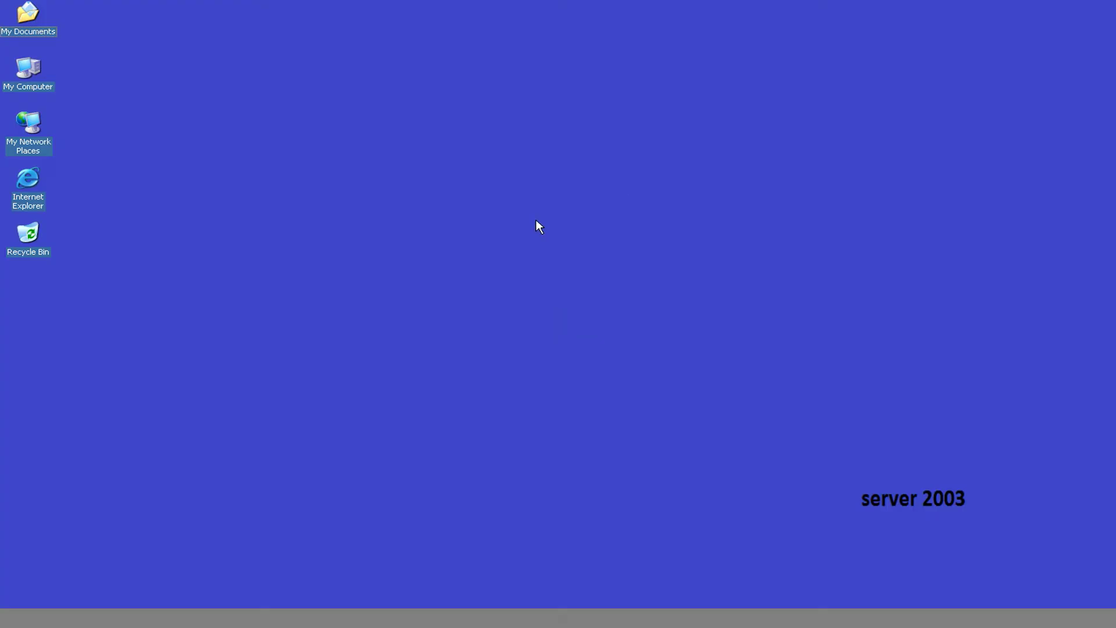
pyautogui.rightClick(470, 185)
pyautogui.click(500, 202)
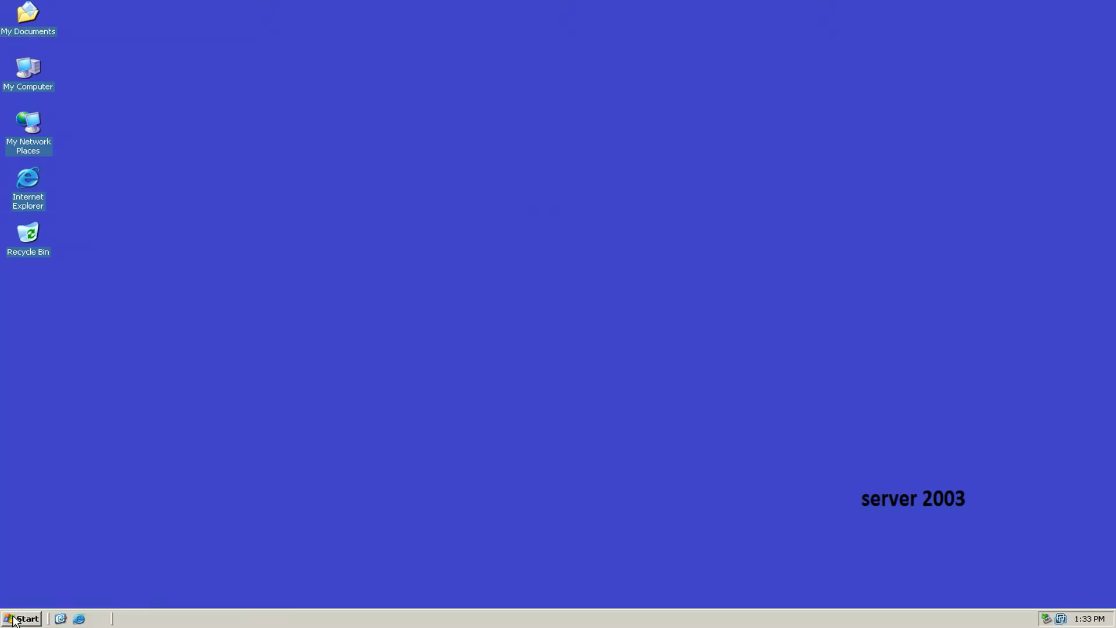
# Run dcpromo from the Start menu's Run box.
pyautogui.click(17, 619)
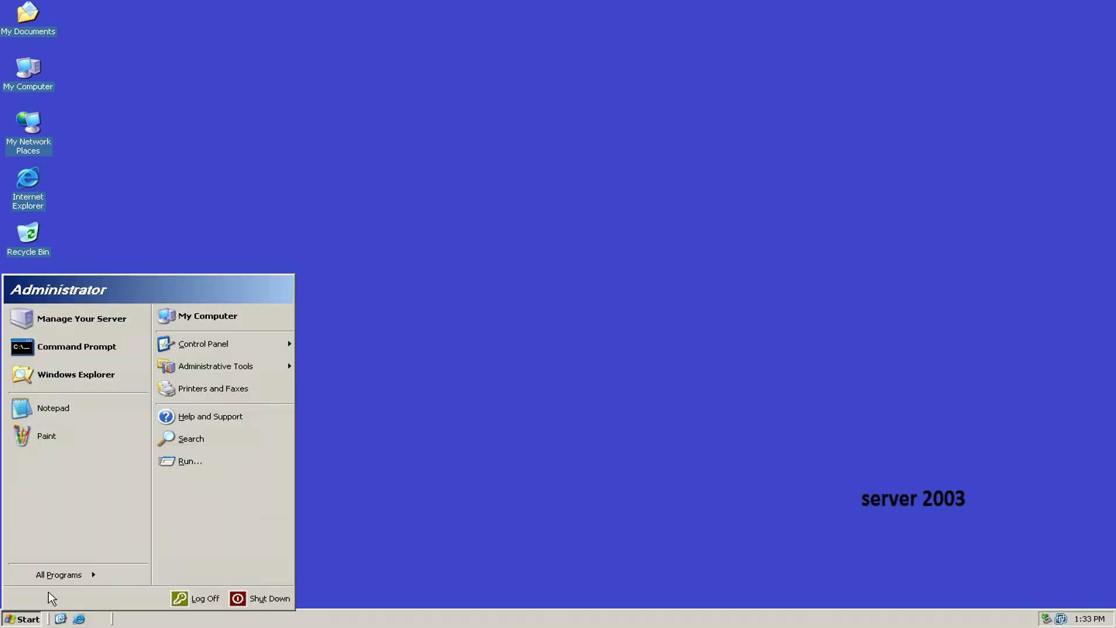
pyautogui.click(181, 461)
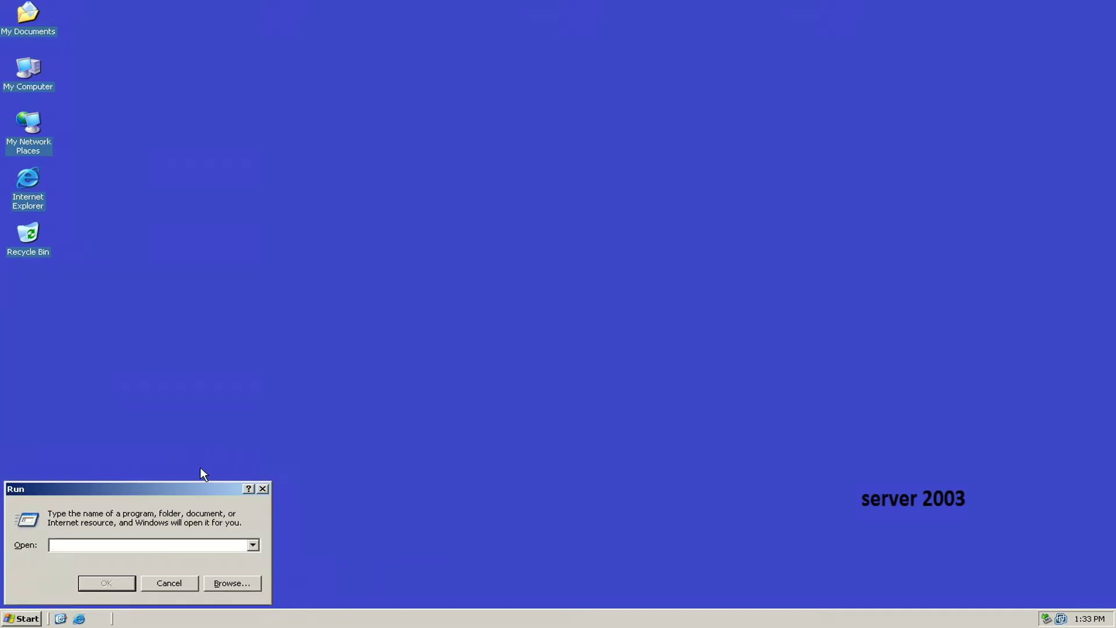
pyautogui.click(190, 586)
pyautogui.click(3, 620)
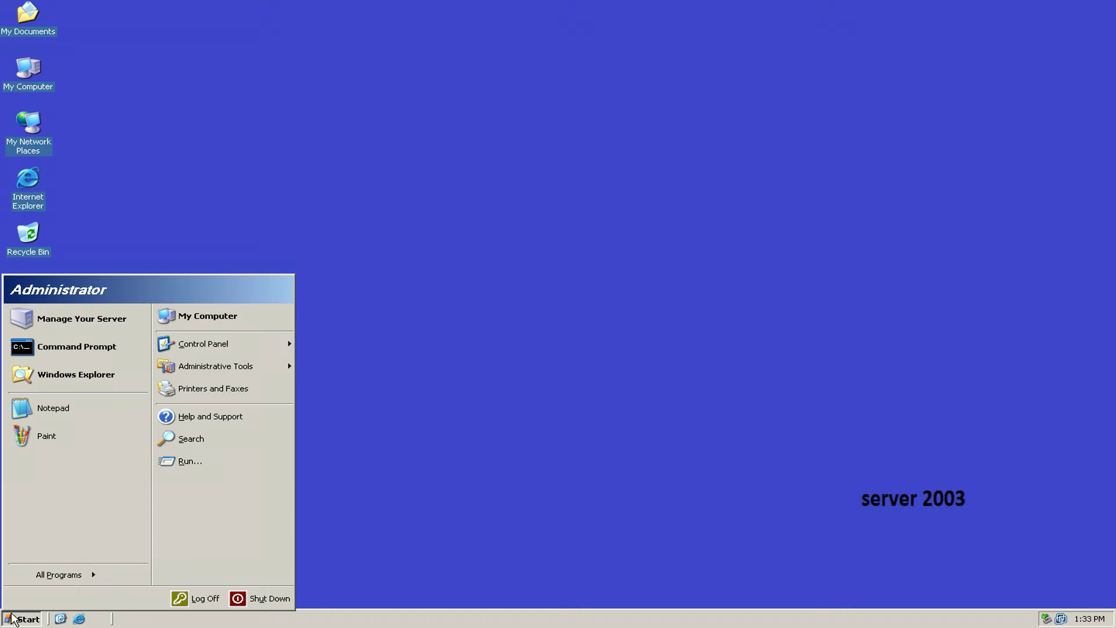
pyautogui.click(215, 466)
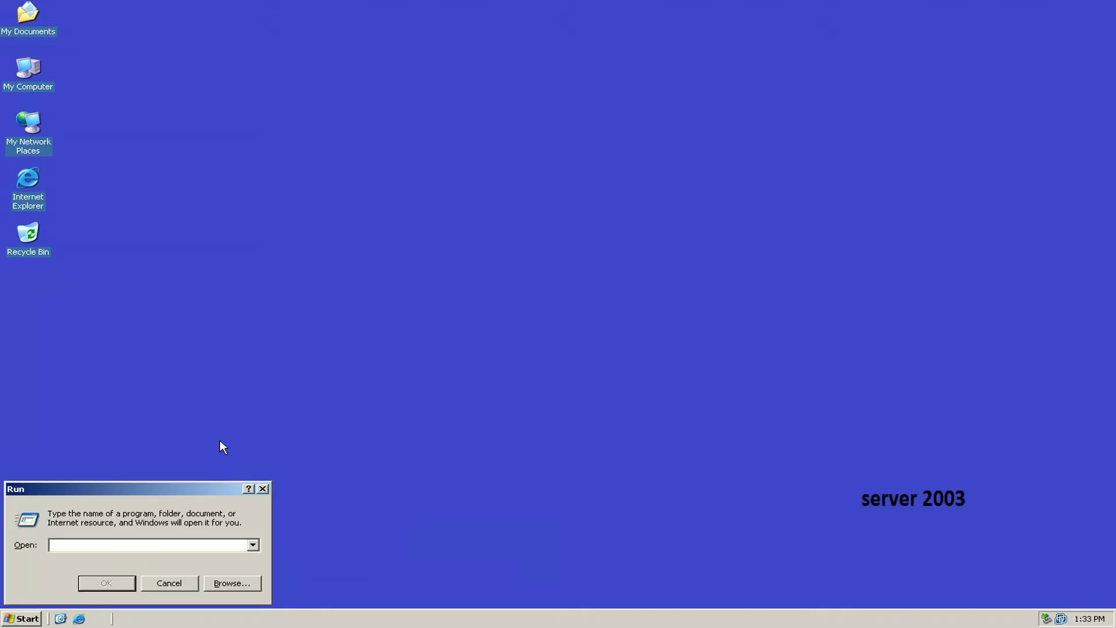
pyautogui.write('dcpromo')
pyautogui.press('Return')
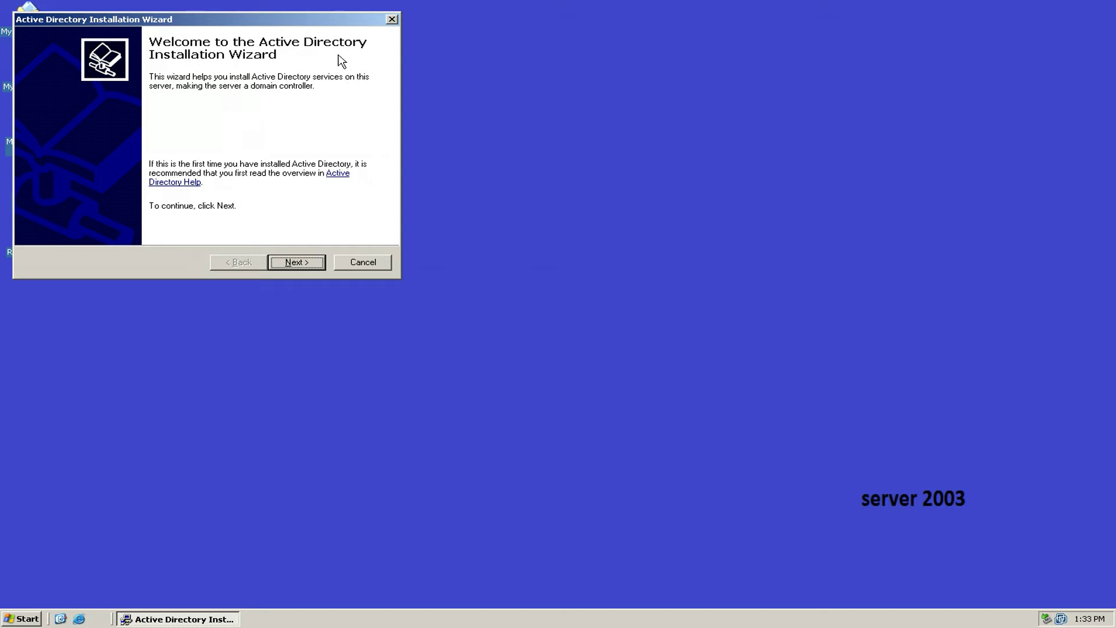
# Pass the welcome and compatibility pages, choosing a domain controller for a new domain in a new forest.
pyautogui.click(304, 265)
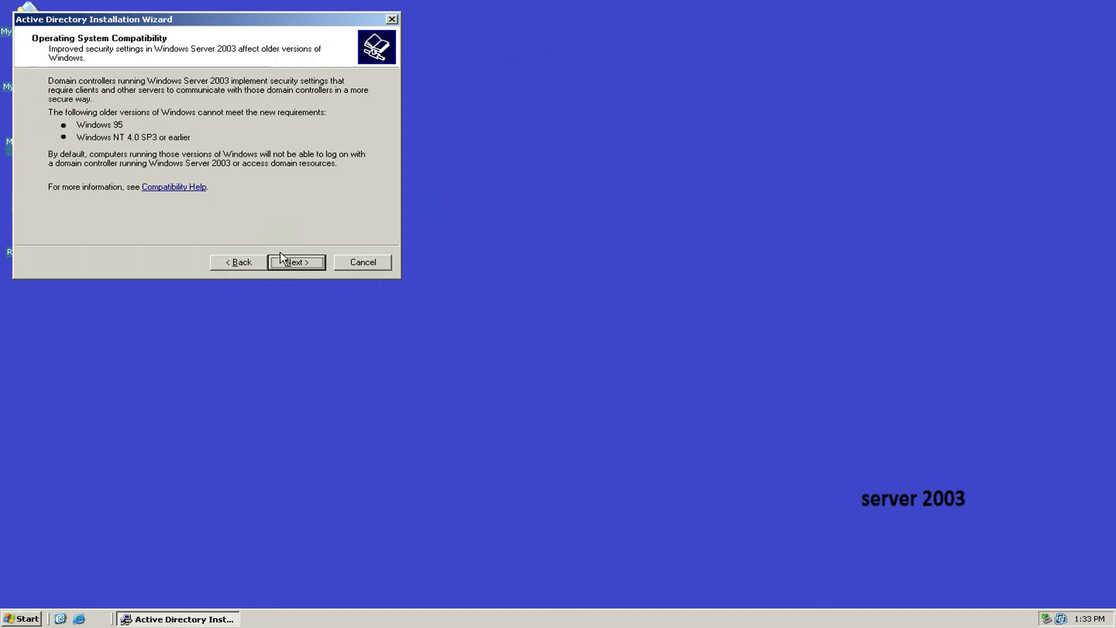
pyautogui.click(295, 262)
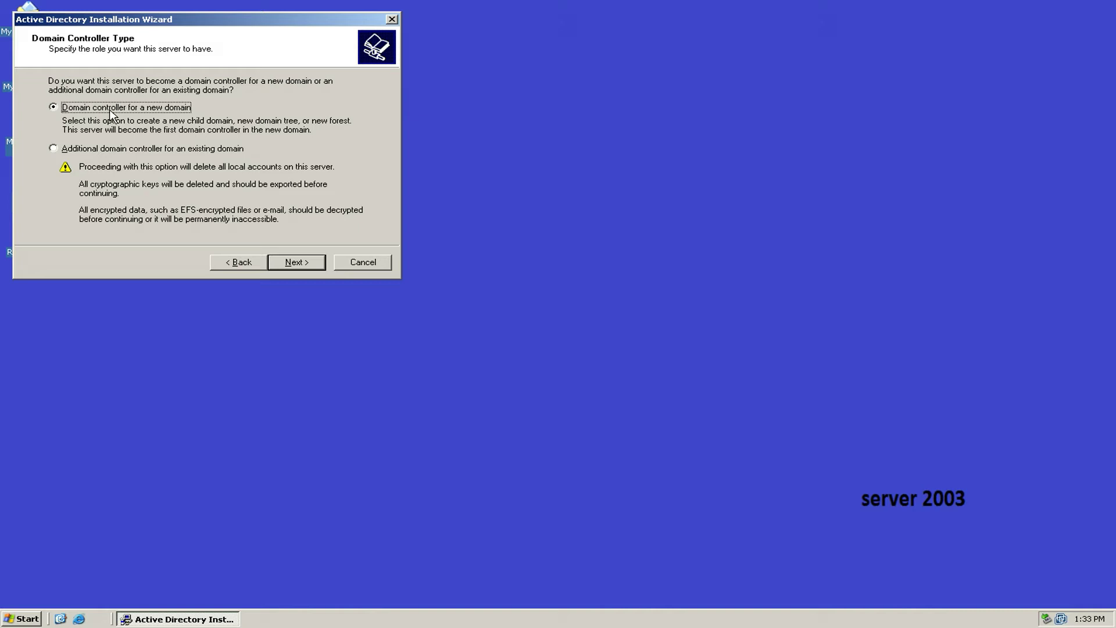
pyautogui.moveTo(209, 16); pyautogui.dragTo(395, 128)
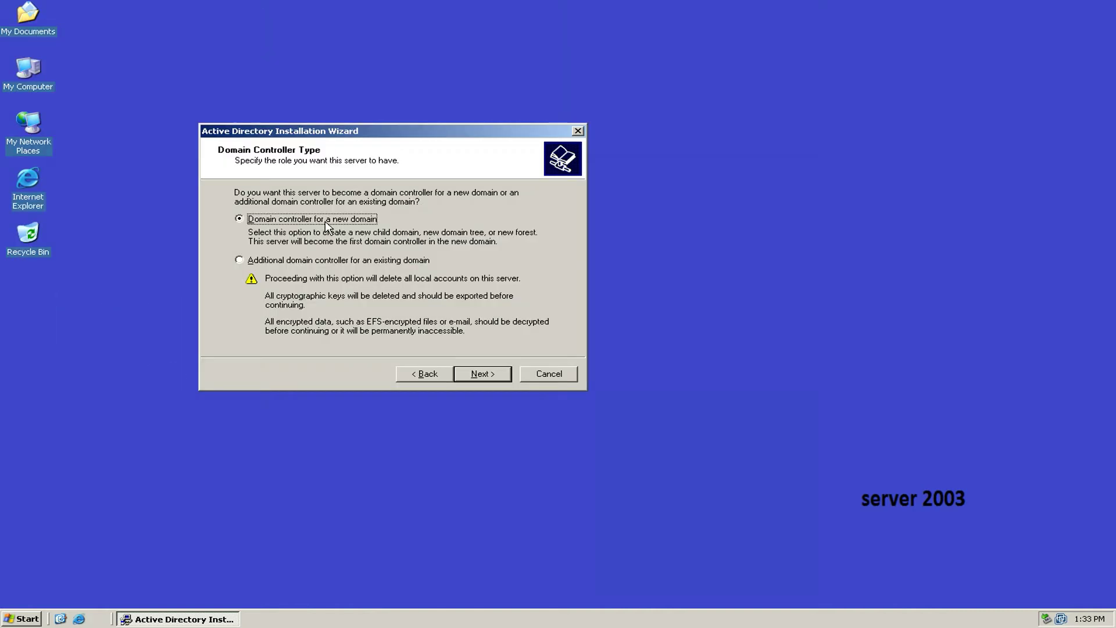
pyautogui.click(484, 378)
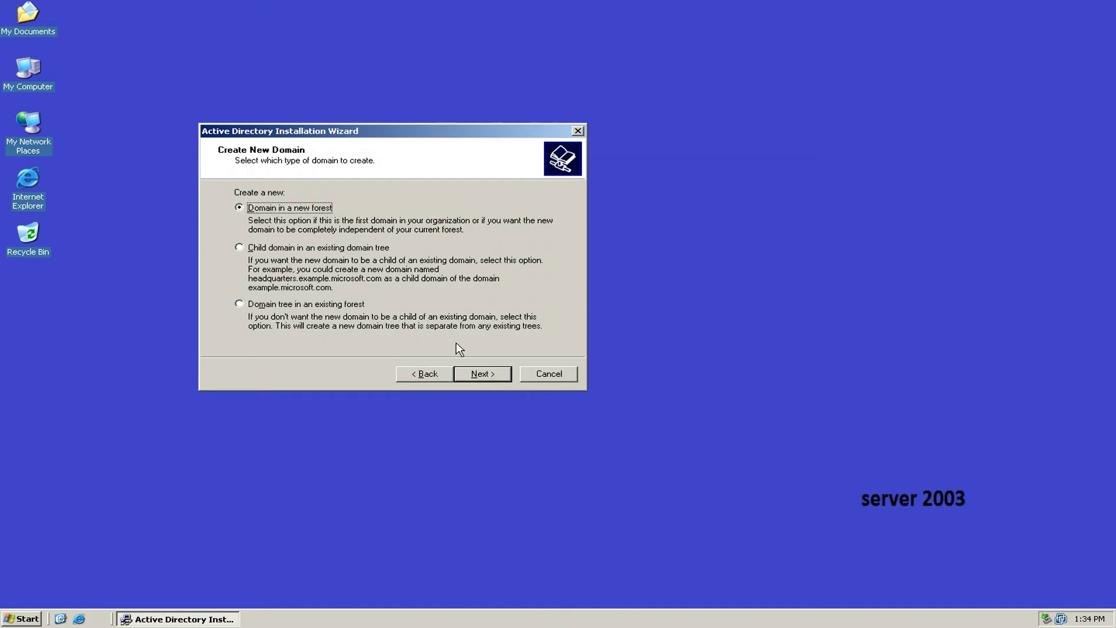
pyautogui.click(485, 373)
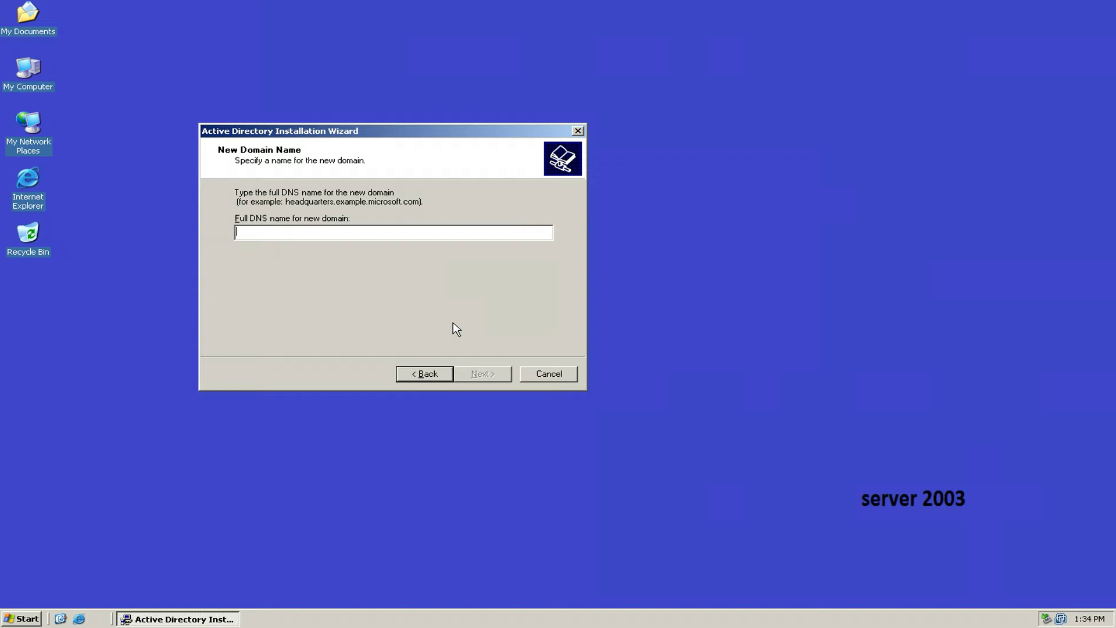
# Enter sidnetworks.com as the new domain's DNS name and dismiss the Automatic Updates notice.
pyautogui.write('sidne')
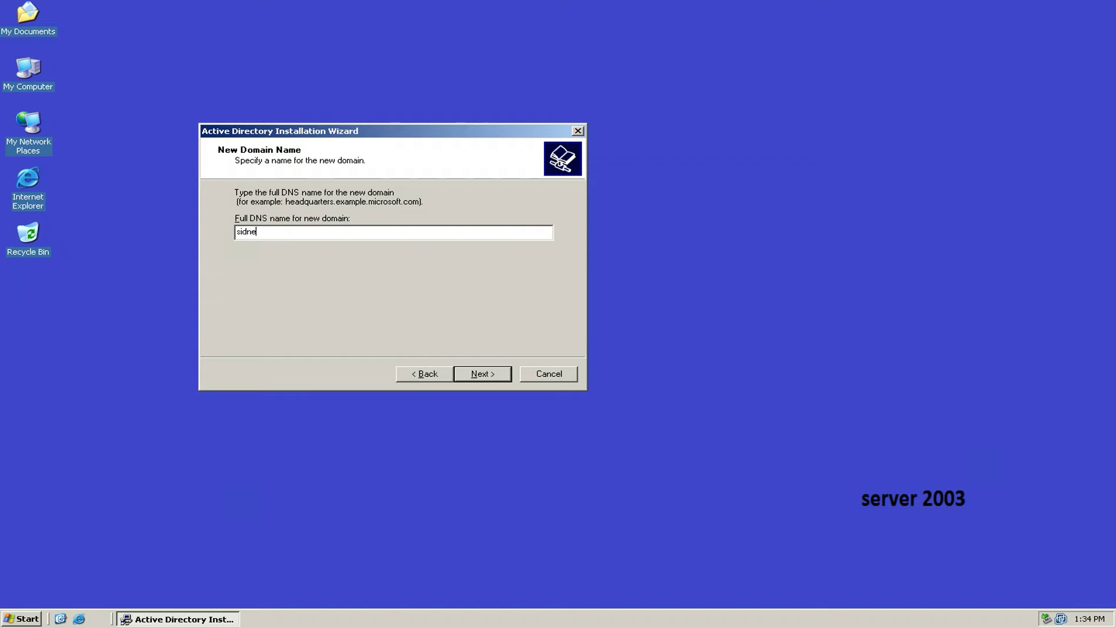
pyautogui.write('tworks.com')
pyautogui.click(500, 379)
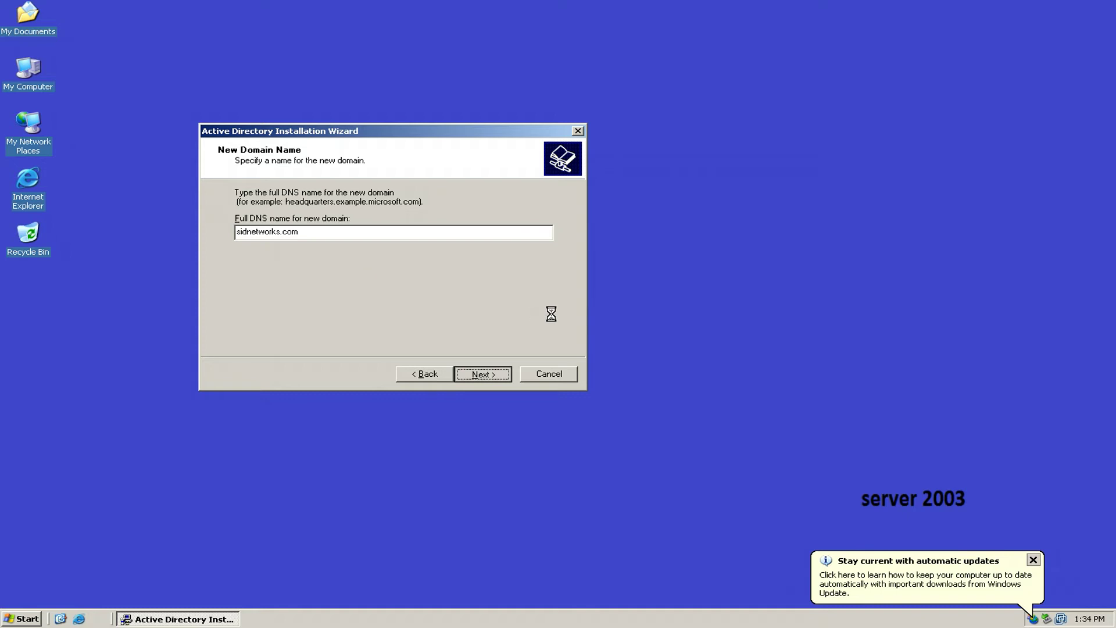
pyautogui.click(1034, 561)
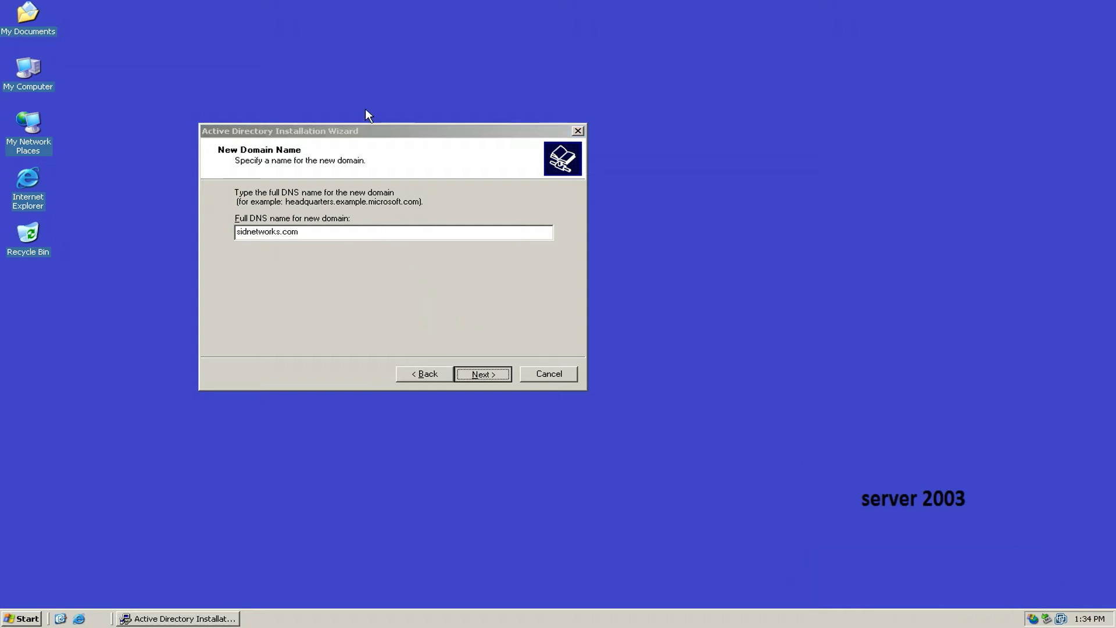
pyautogui.click(365, 125)
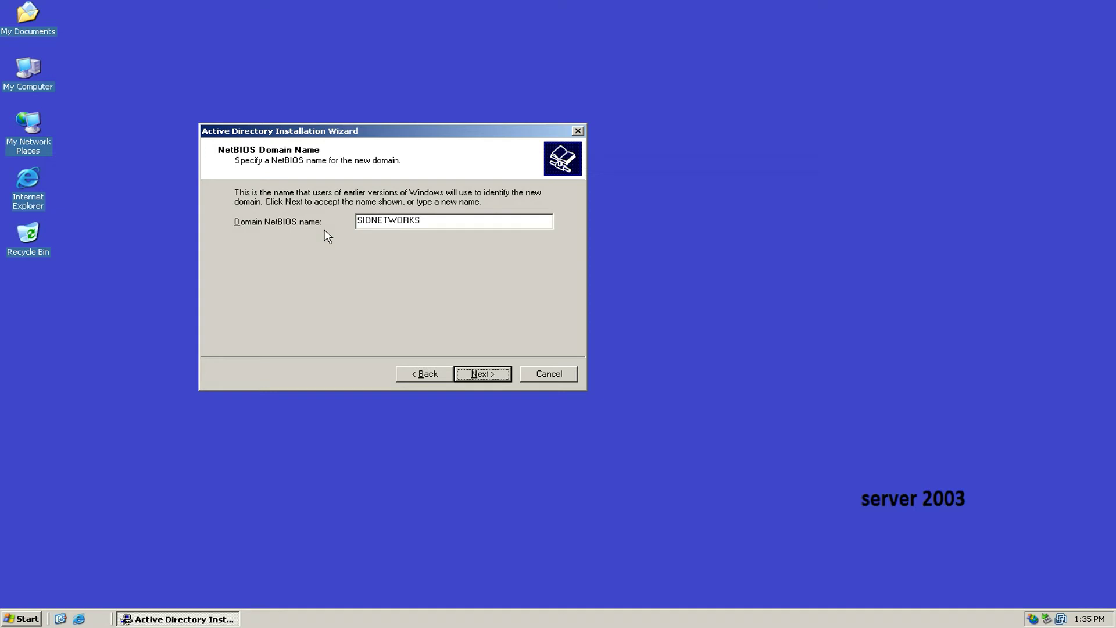
# Accept NetBIOS name SIDNETWORKS and the default database, log and SYSVOL folders.
pyautogui.click(487, 374)
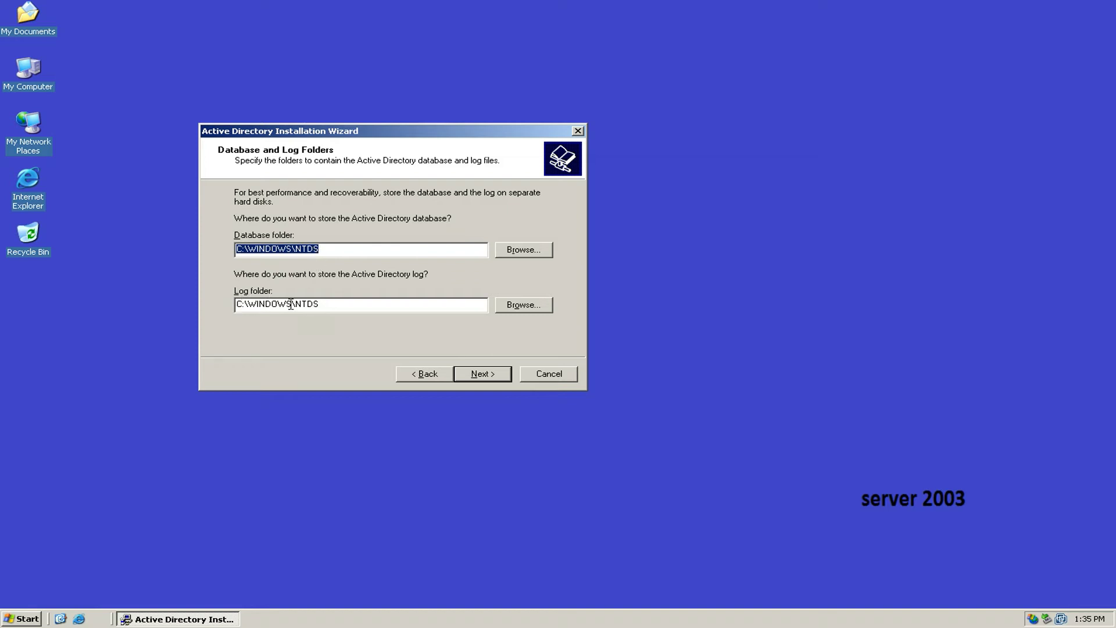
pyautogui.click(501, 375)
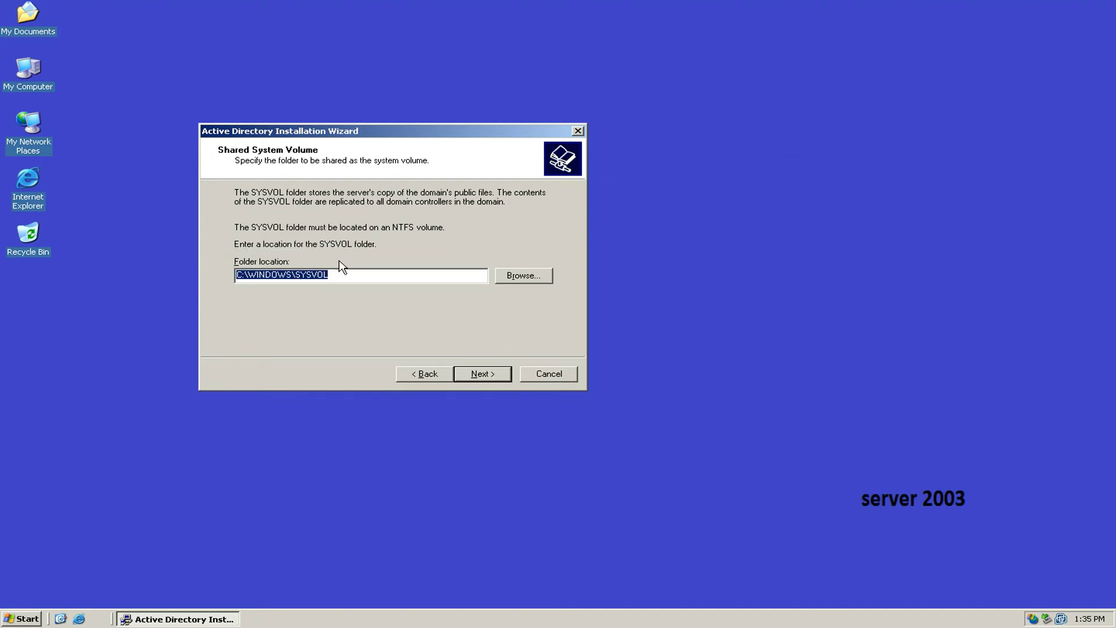
pyautogui.click(494, 374)
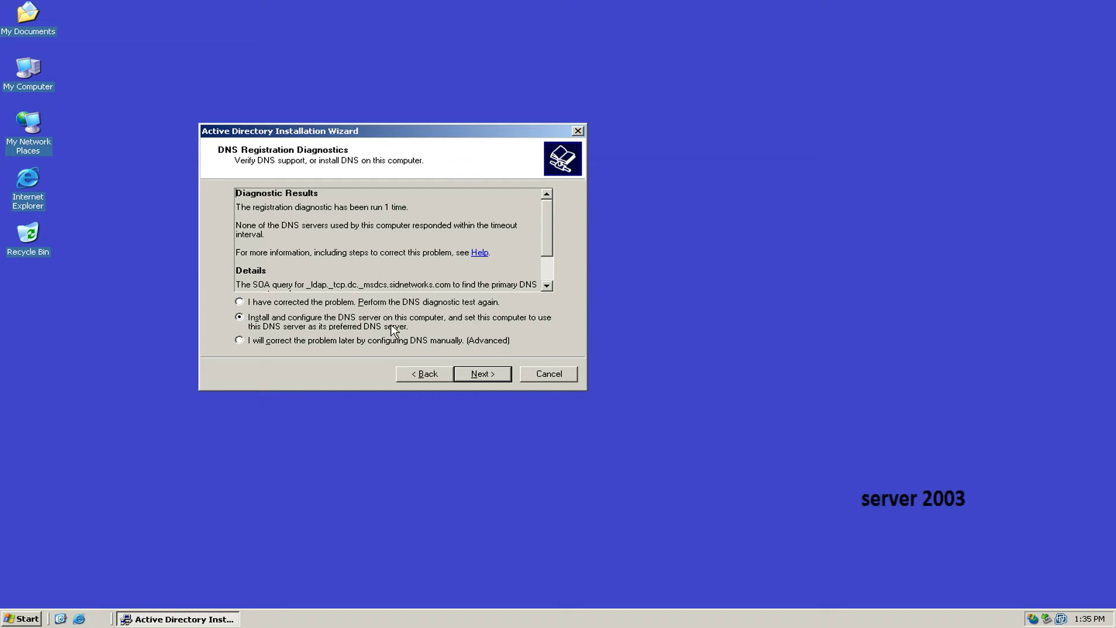
# Choose to install and configure DNS here and keep Windows 2000/2003-only permissions.
pyautogui.click(407, 326)
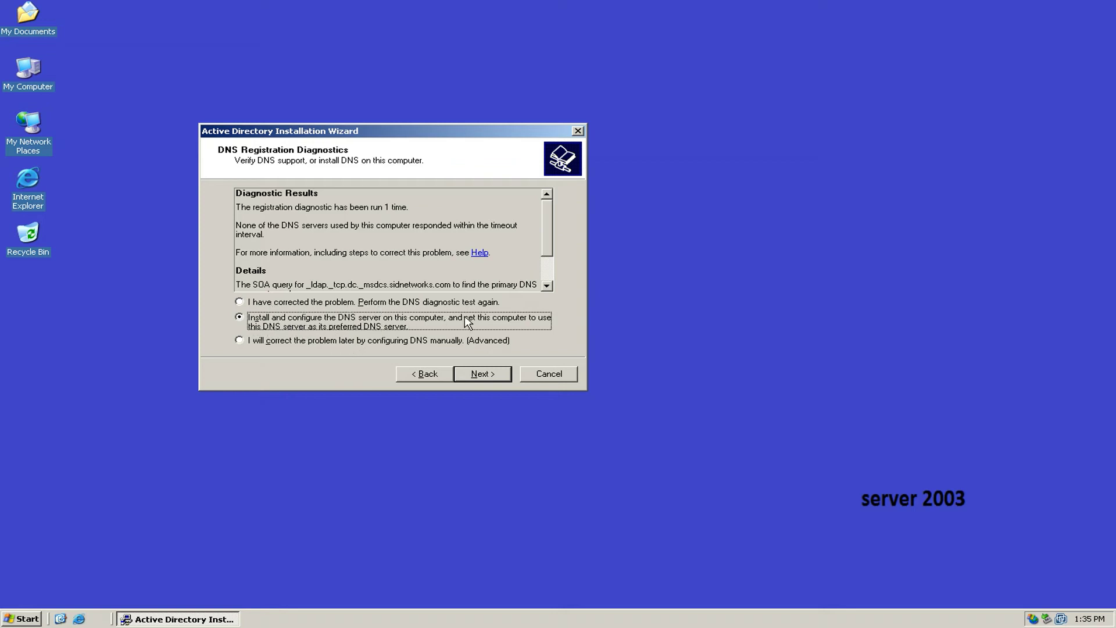
pyautogui.click(490, 374)
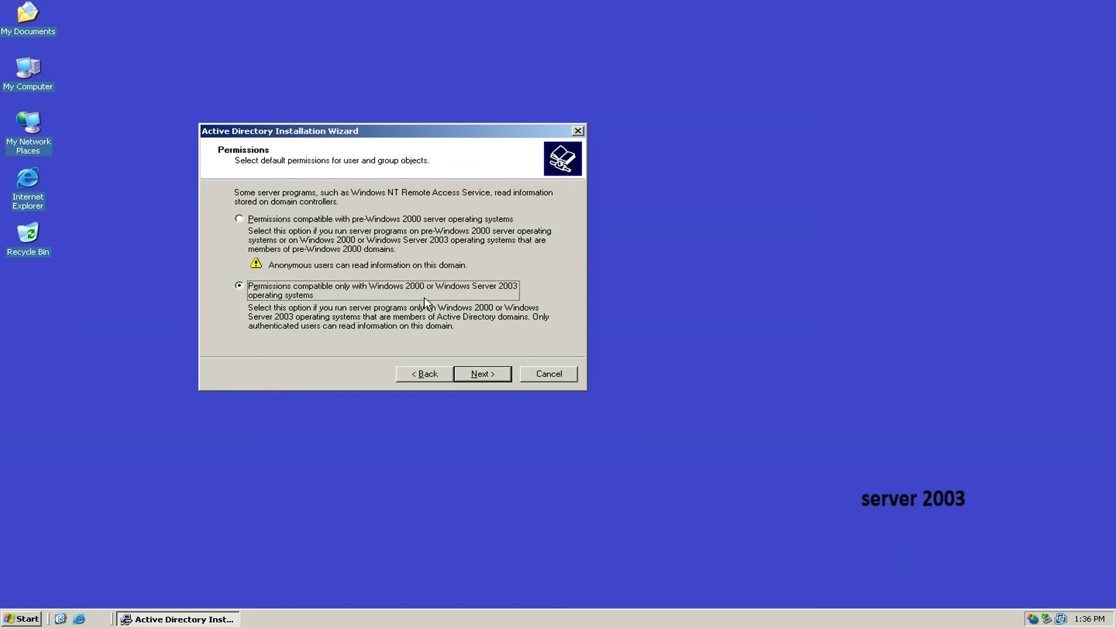
pyautogui.click(486, 373)
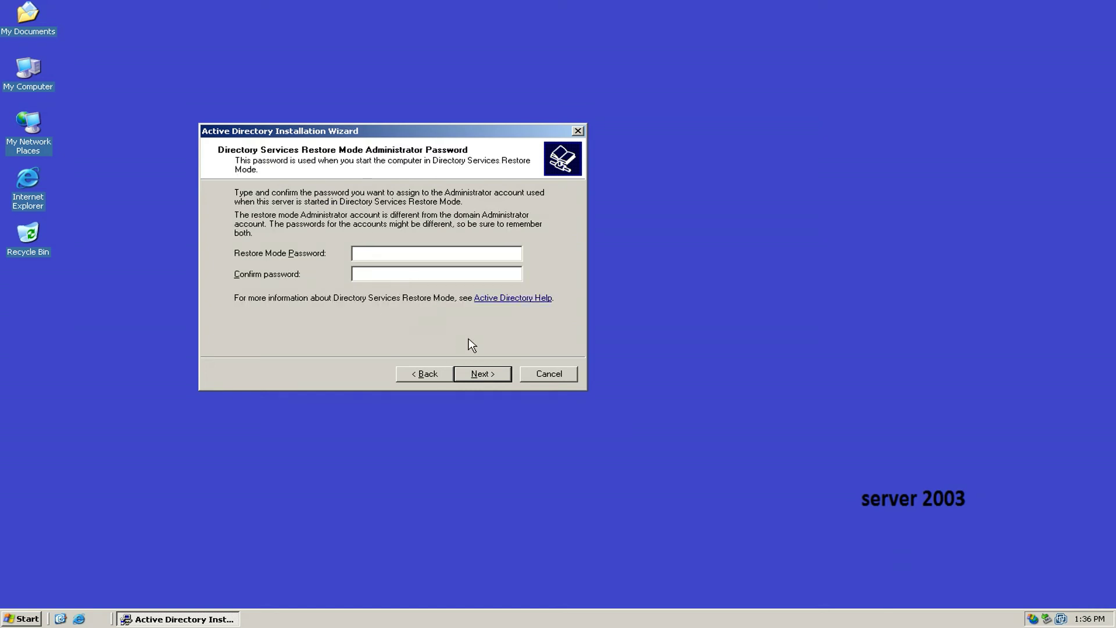
# Leave the Restore Mode password blank and confirm the summary to start configuration.
pyautogui.click(480, 375)
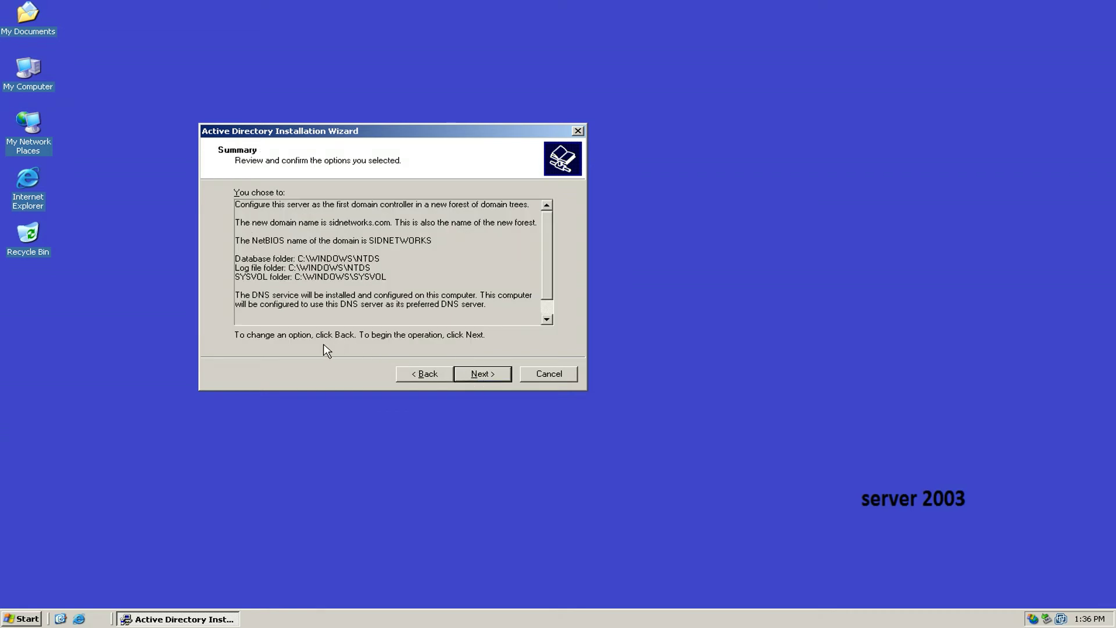
pyautogui.click(482, 375)
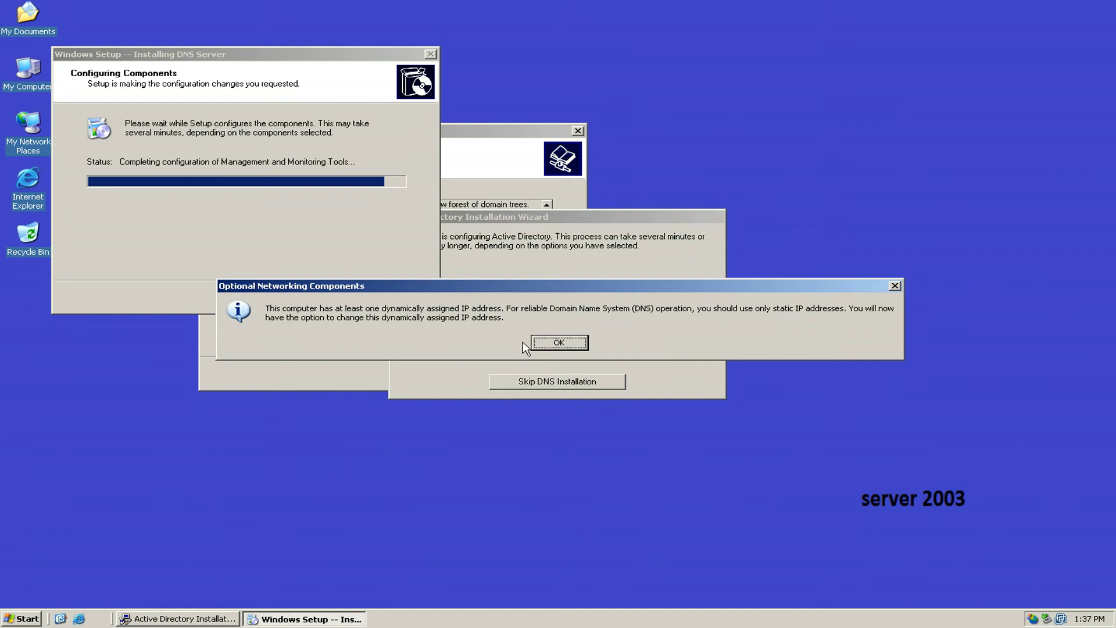
# Acknowledge the dynamic IP warning and switch the connection's TCP/IP to a manual address.
pyautogui.click(555, 343)
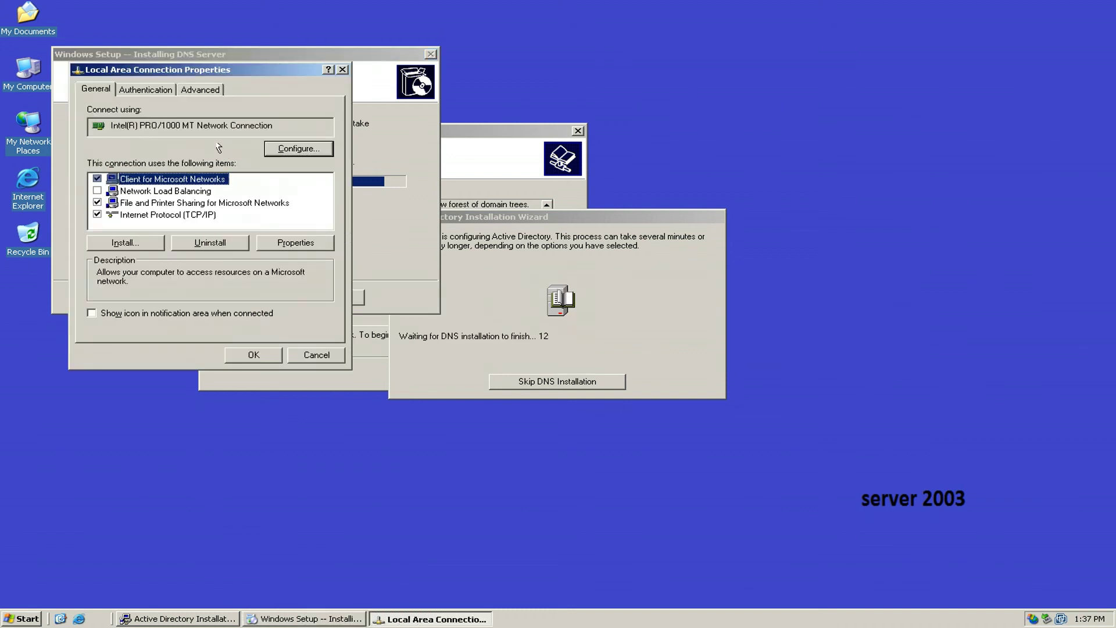
pyautogui.moveTo(191, 70); pyautogui.dragTo(211, 166)
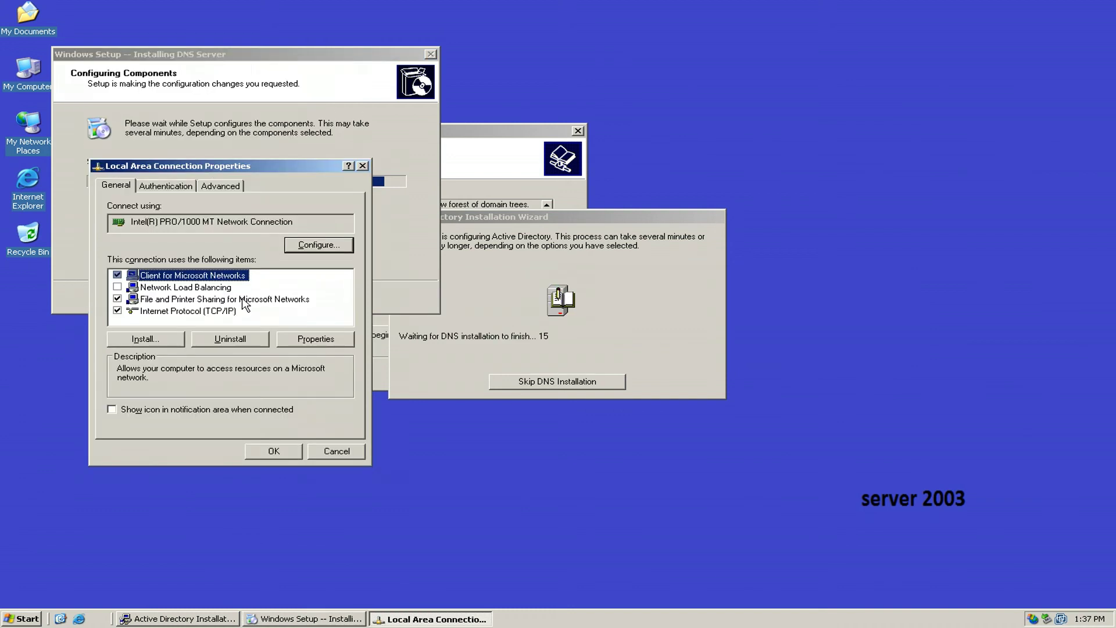
pyautogui.click(213, 312)
pyautogui.click(315, 341)
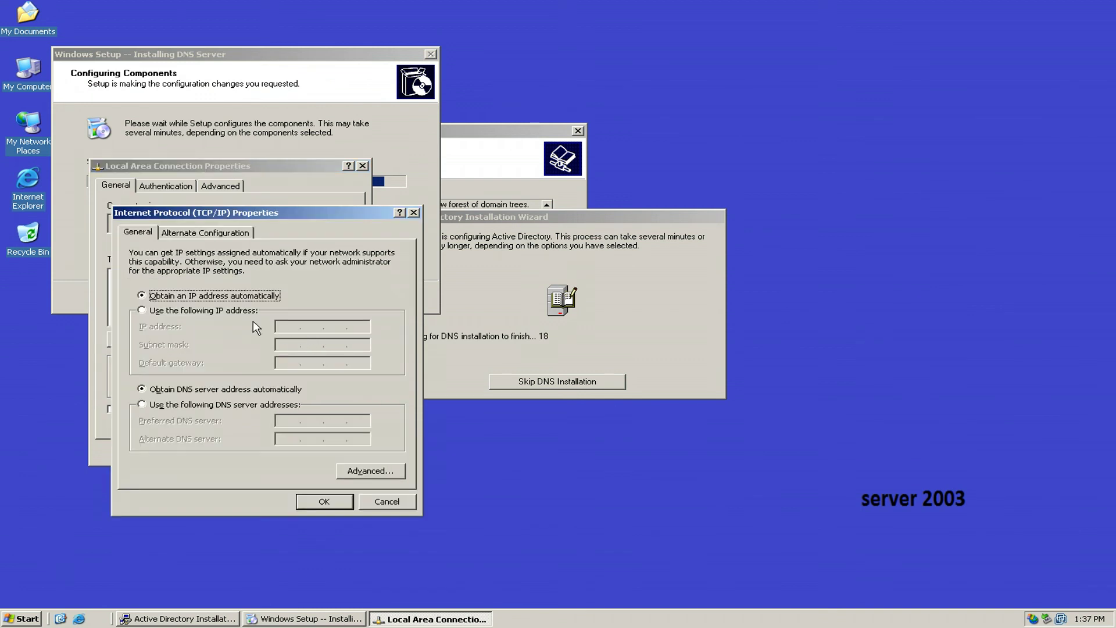
pyautogui.click(231, 312)
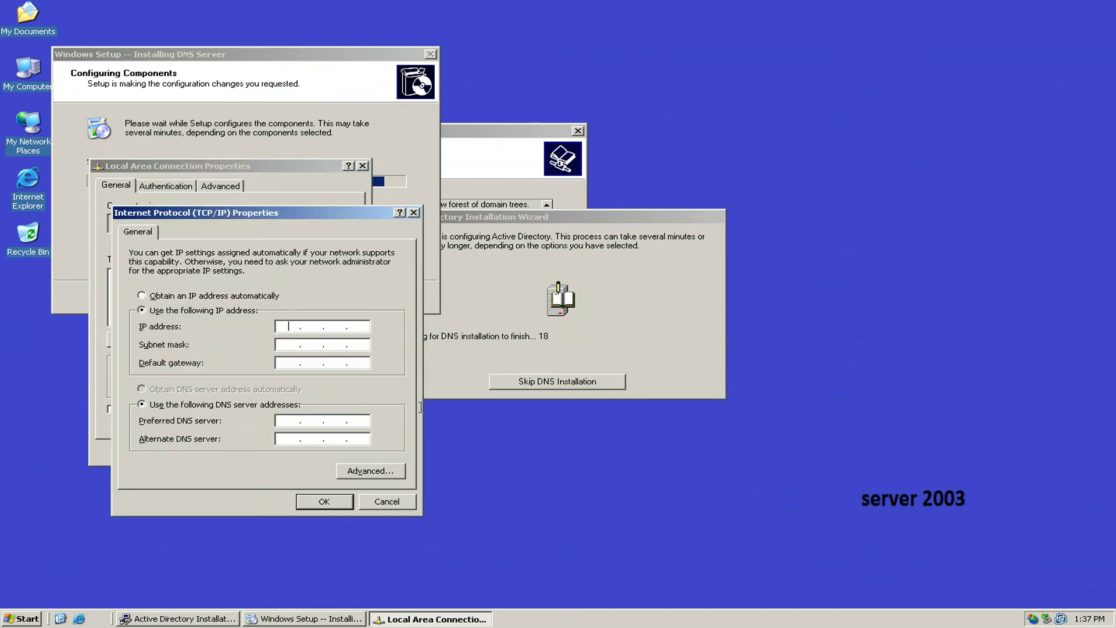
# Set IP, gateway and preferred DNS to 222.222.222.222 with mask 255.255.255.0, and show the connection icon.
pyautogui.press('Right')
pyautogui.press('Right')
pyautogui.press('Right')
pyautogui.write('222.222.222.222')
pyautogui.press('Tab')
pyautogui.click(289, 362)
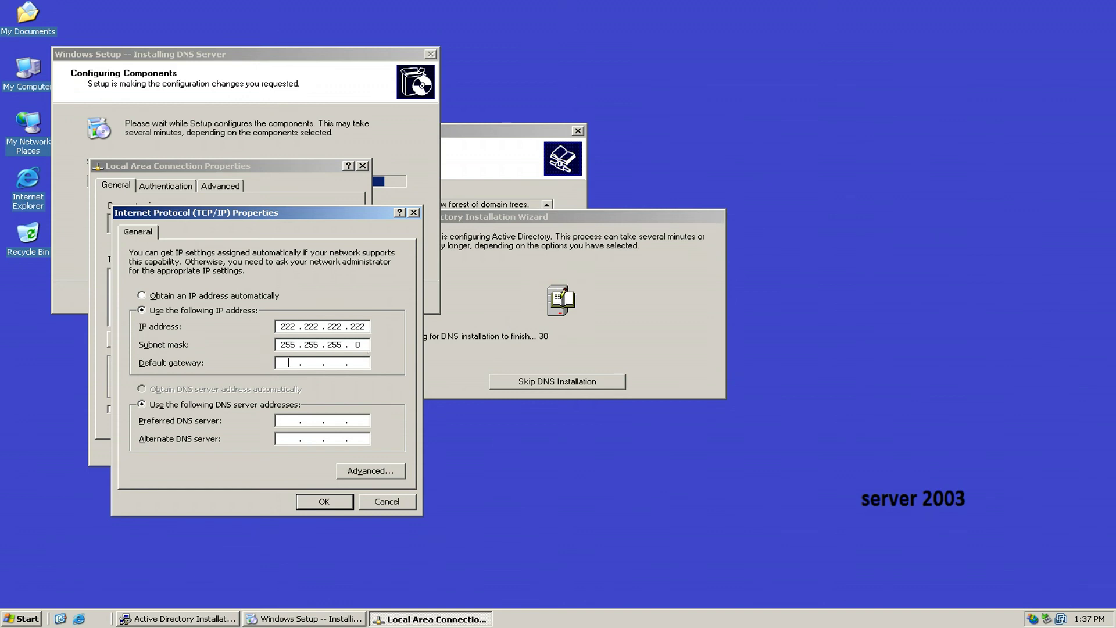
pyautogui.write('222.222.222.222')
pyautogui.press('Tab')
pyautogui.press('Tab')
pyautogui.write('222.222.222.22')
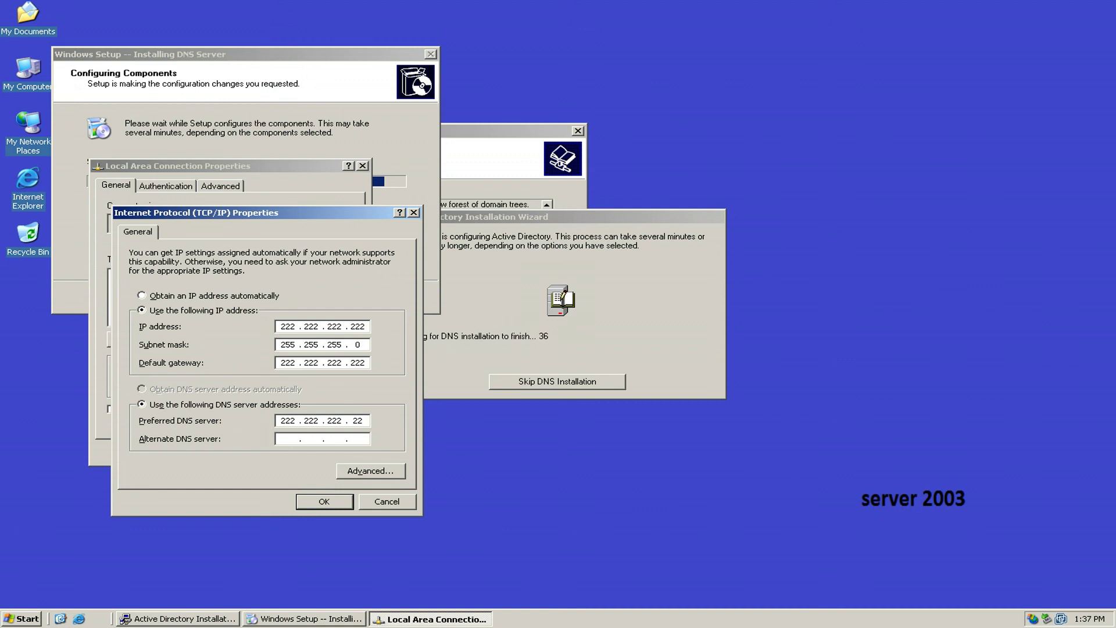
pyautogui.write('2')
pyautogui.click(340, 500)
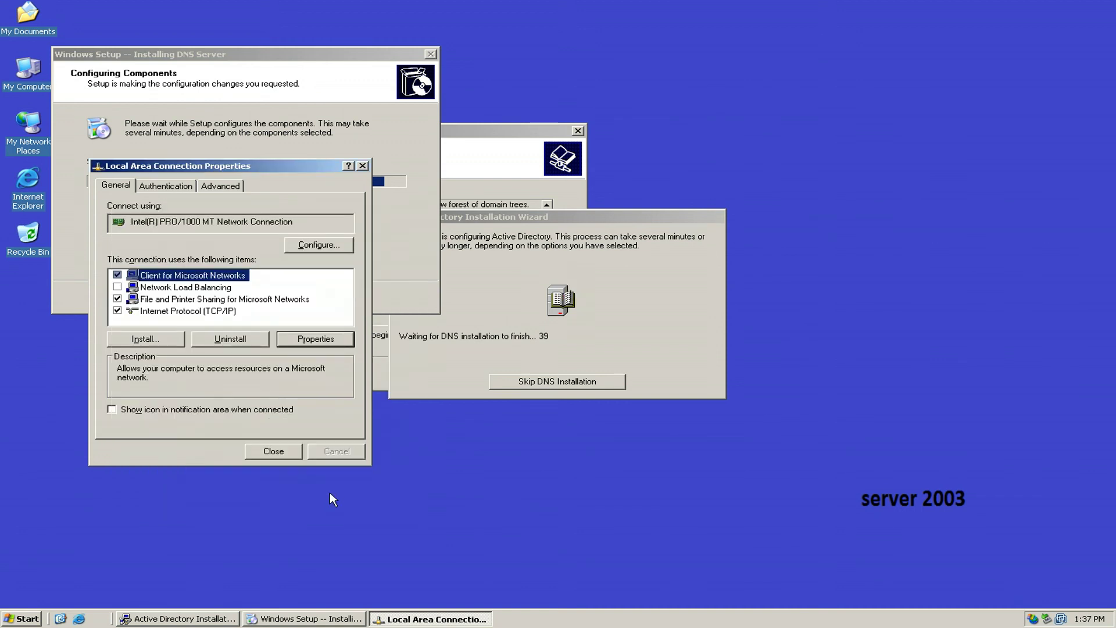
pyautogui.click(202, 409)
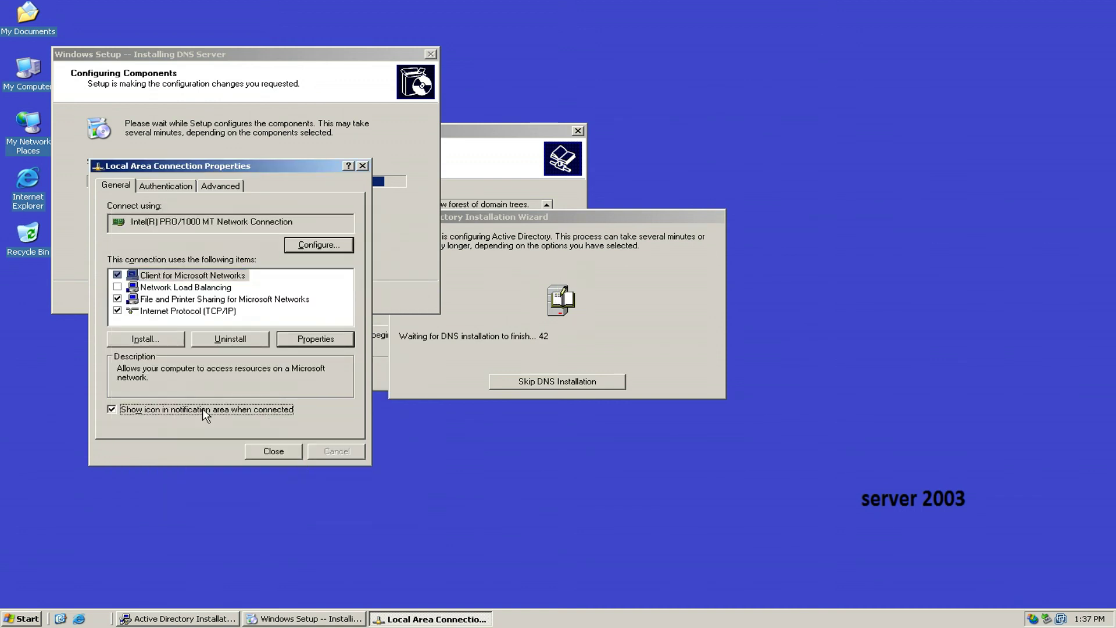
pyautogui.click(286, 450)
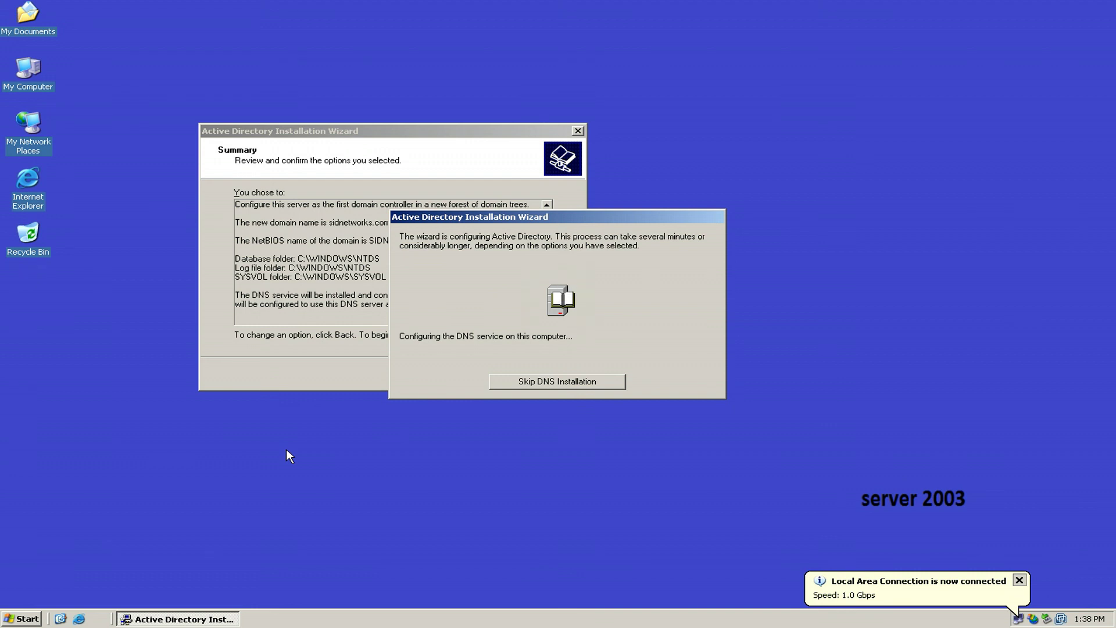
# Dismiss the connection notice and bring the wizard forward until the Completing page appears.
pyautogui.click(1019, 580)
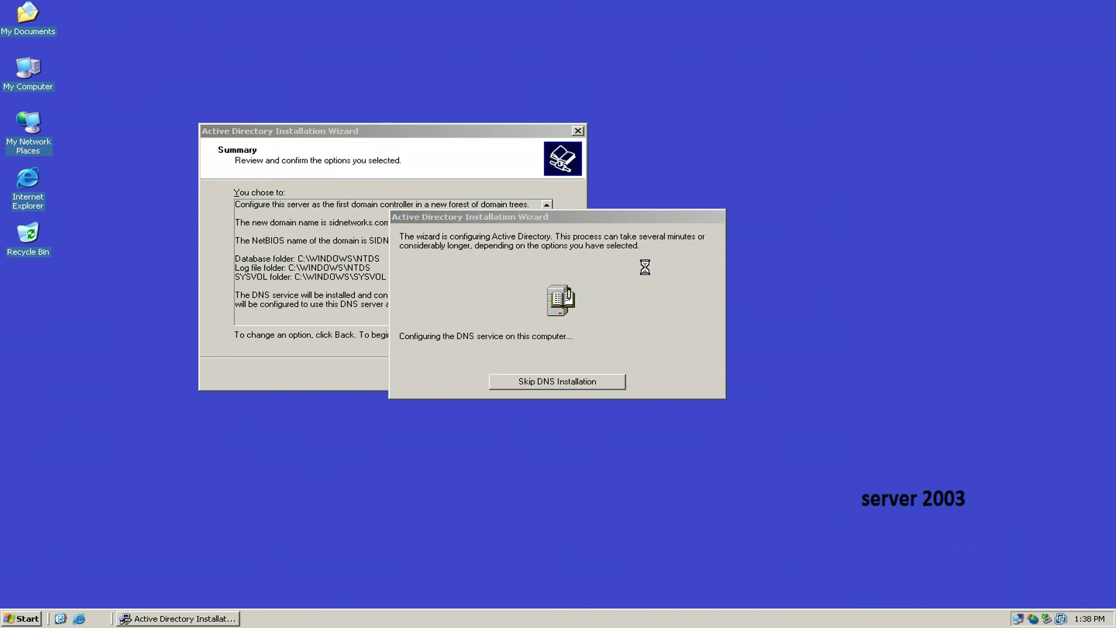
pyautogui.click(591, 214)
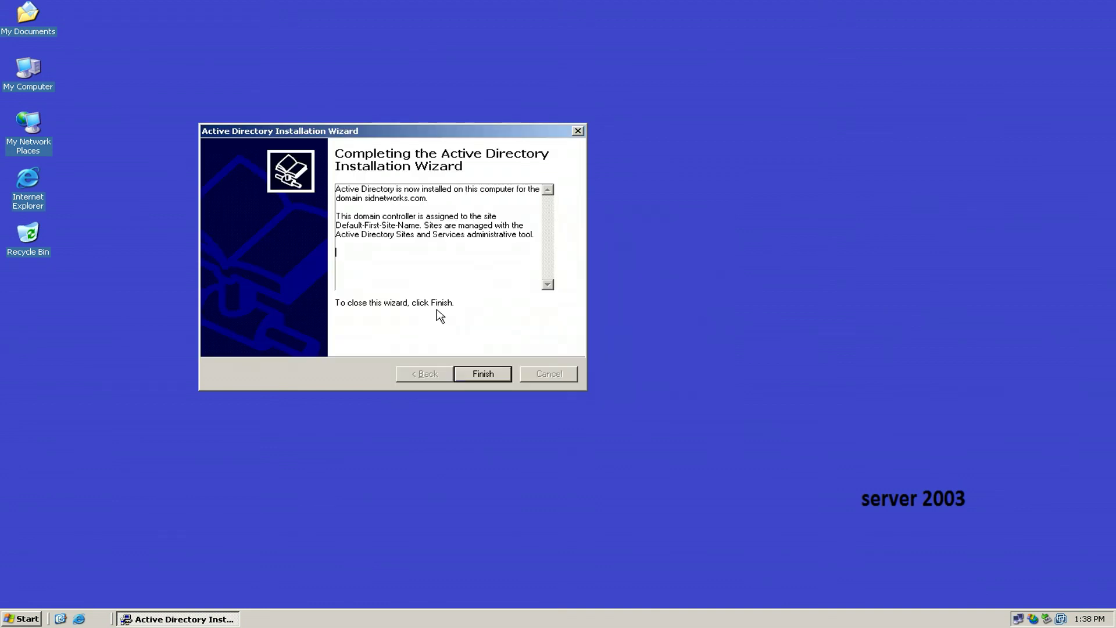
# Finish the wizard and choose Restart Now.
pyautogui.click(484, 372)
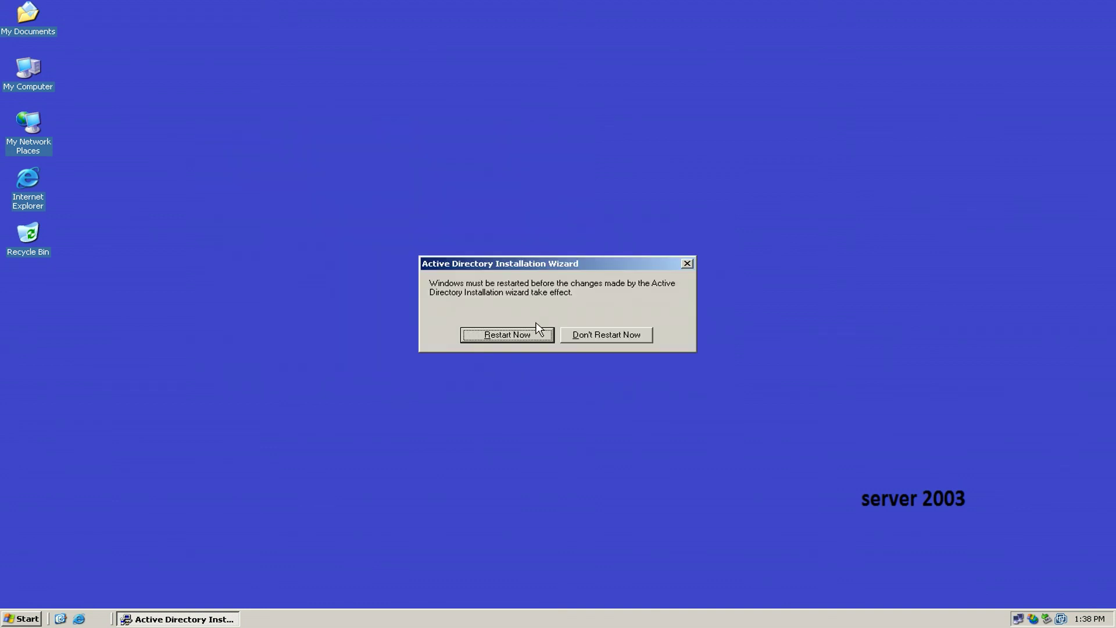
pyautogui.click(511, 334)
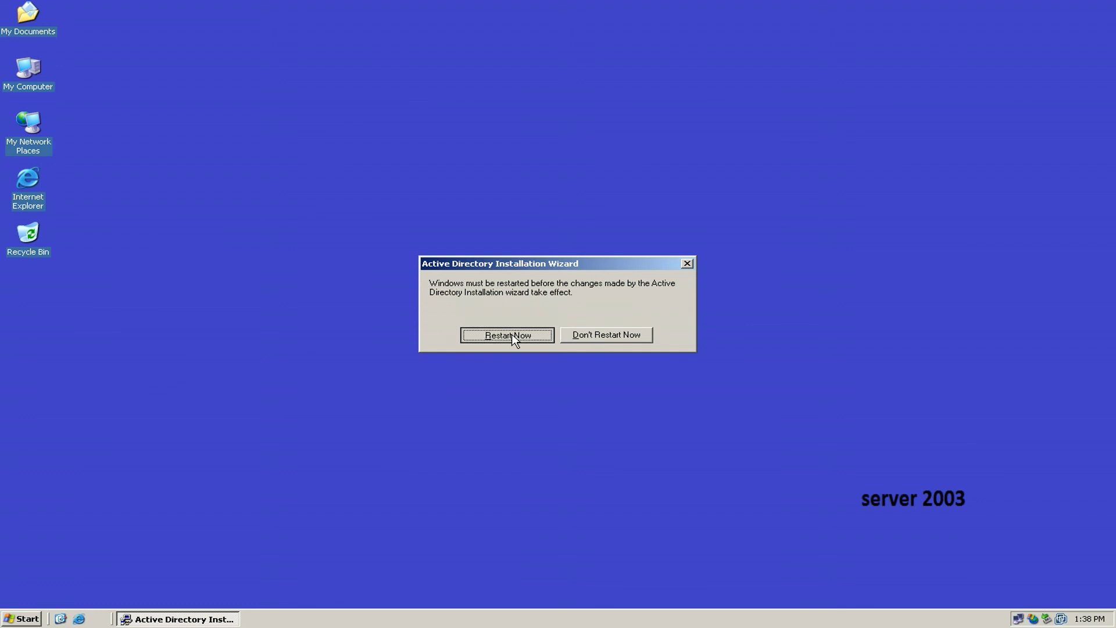